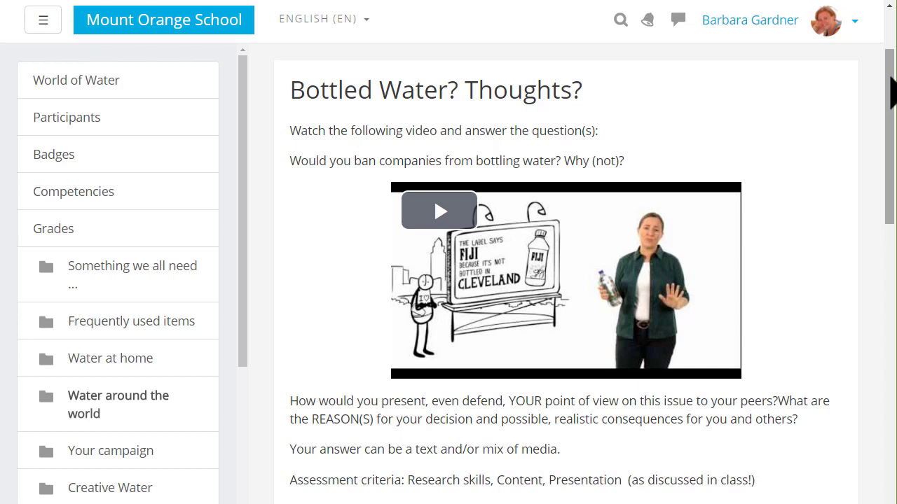
Step: Record a webcam video into the example assignment's description to demonstrate the video recorder
{"action": "left_click_drag", "start_coordinate": [891, 79], "coordinate": [892, 161]}
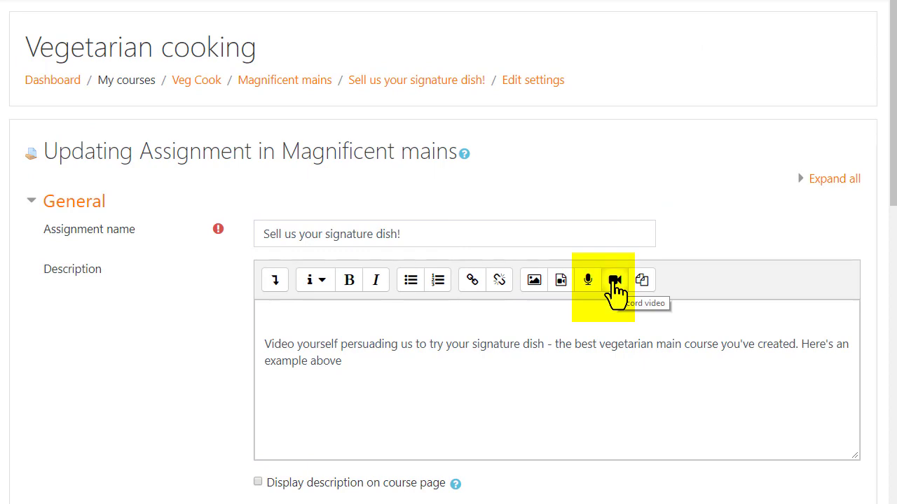
{"action": "left_click", "coordinate": [614, 282]}
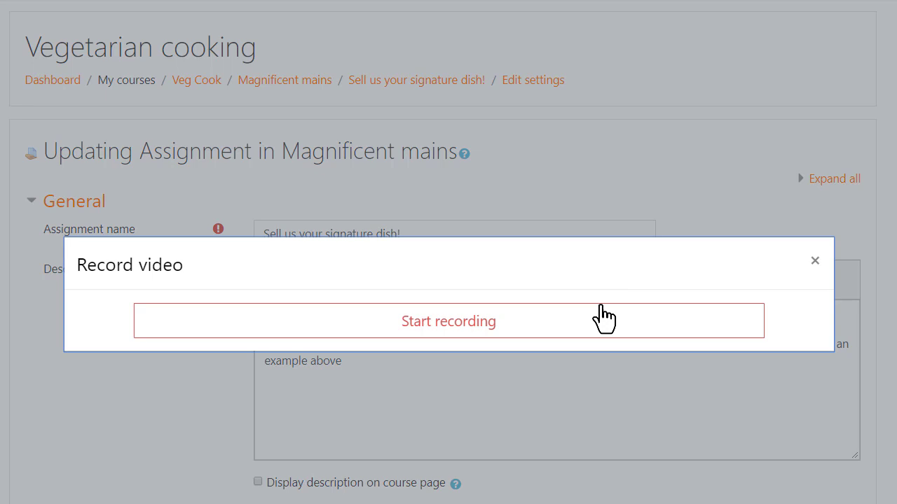
{"action": "left_click", "coordinate": [600, 322]}
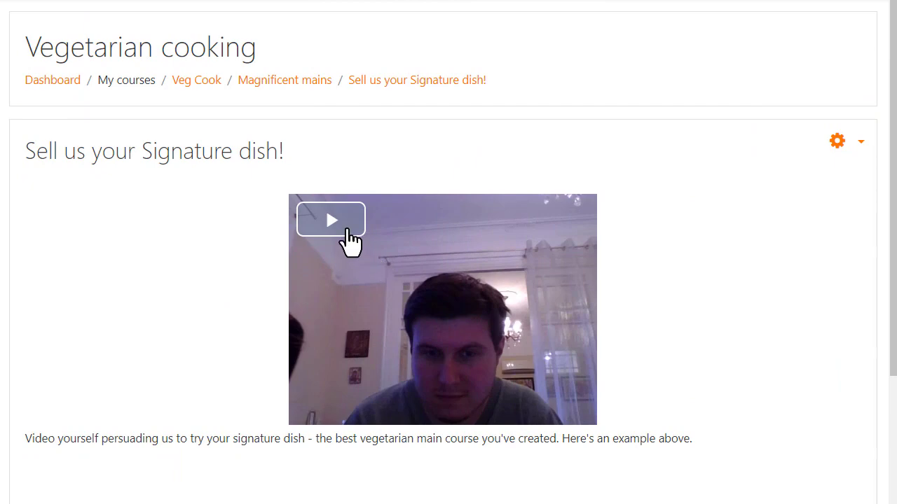
Step: Play the recorded example video, then turn editing on for the Basic French course
{"action": "left_click", "coordinate": [350, 242]}
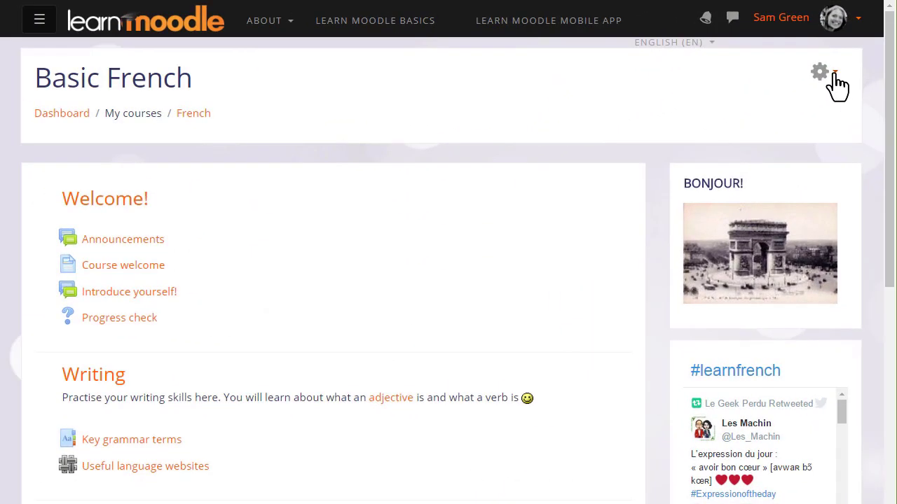
{"action": "left_click", "coordinate": [835, 76]}
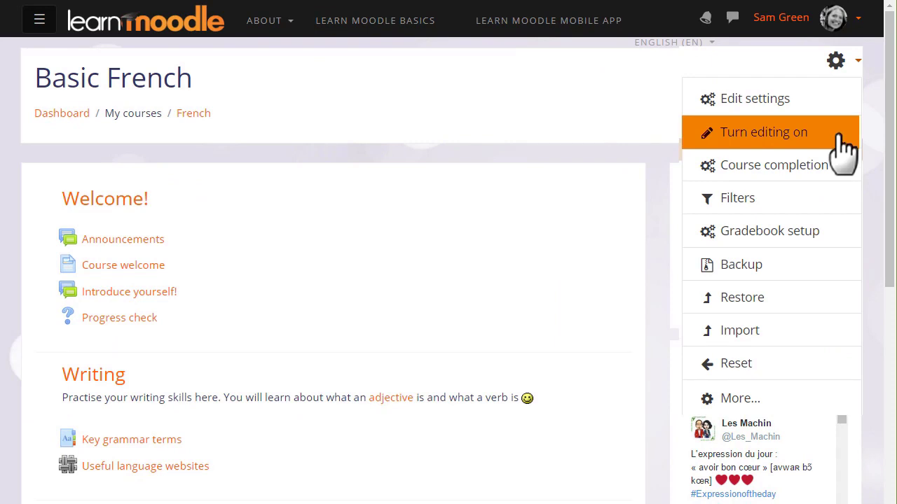
{"action": "left_click", "coordinate": [842, 137]}
{"action": "scroll", "coordinate": [883, 171], "scroll_direction": "down", "scroll_amount": 2}
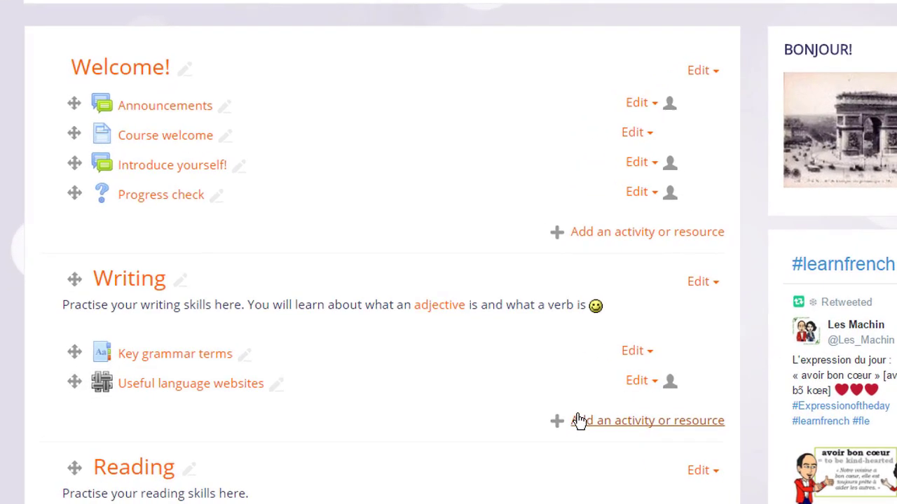
Step: Add a new Assignment activity to the Writing section
{"action": "left_click", "coordinate": [578, 420]}
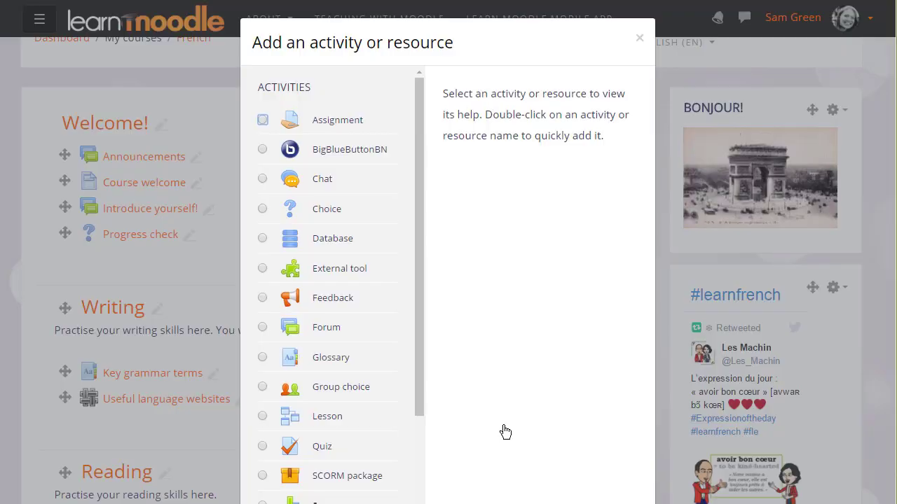
{"action": "left_click", "coordinate": [262, 121]}
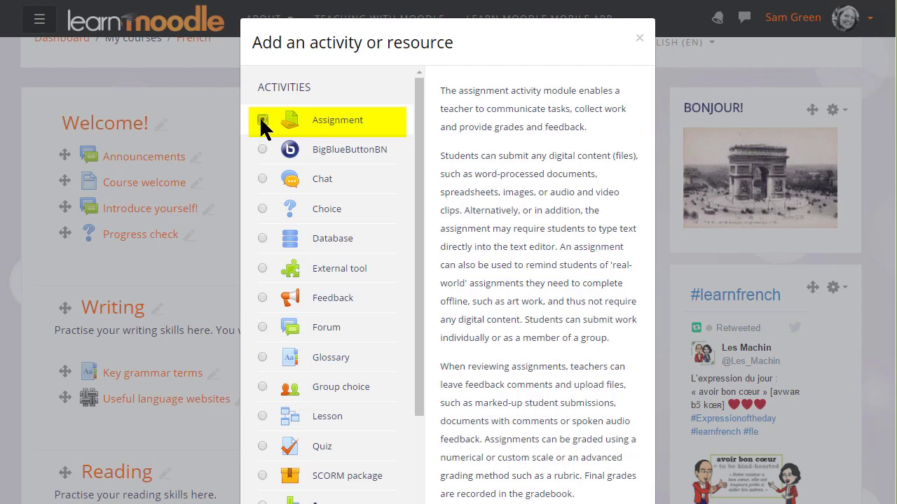
{"action": "double_click", "coordinate": [262, 122]}
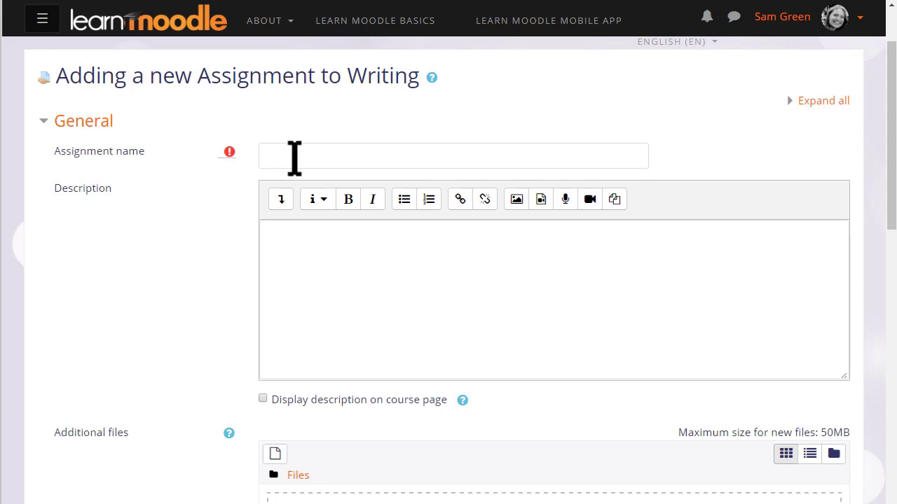
Step: Enter 'Describe your family' as the assignment name
{"action": "left_click", "coordinate": [294, 155]}
{"action": "type", "text": "De"}
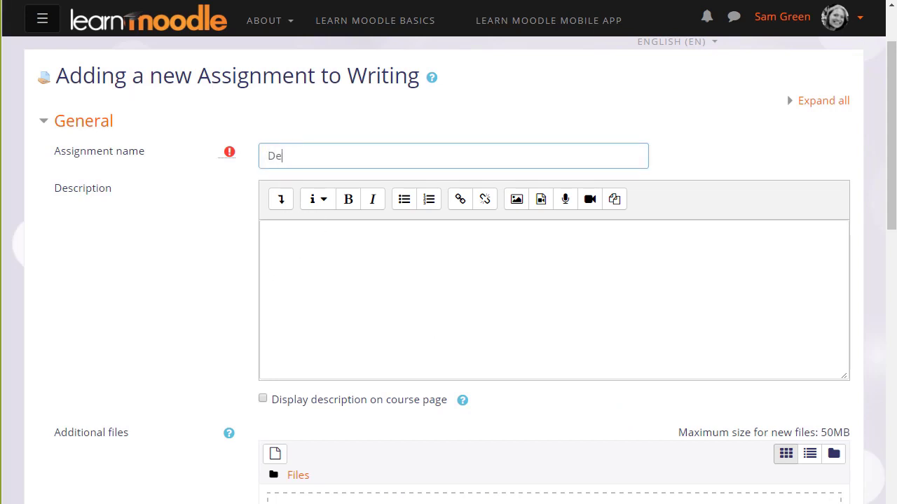
{"action": "type", "text": "scribe your family"}
{"action": "key", "text": "Tab"}
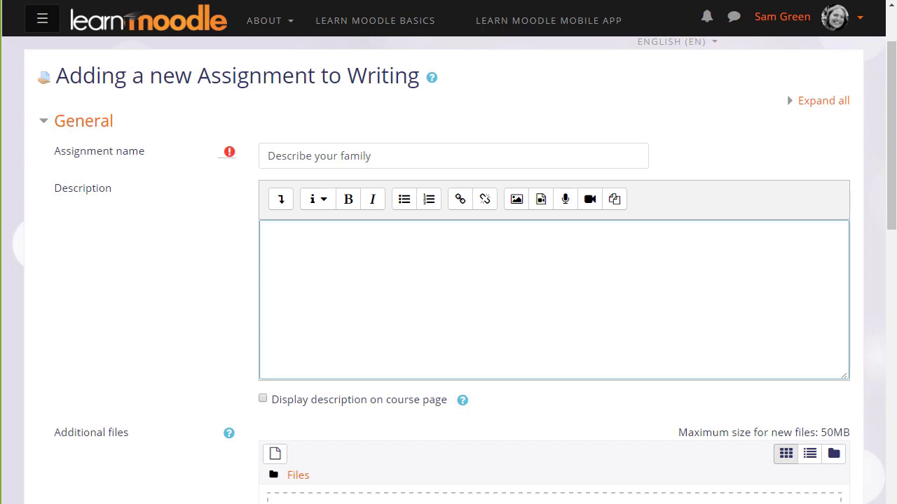
Step: Write the description 'Write 5 sentences about your family. Use the words we have learned.'
{"action": "type", "text": "Write 5 sentences abou"}
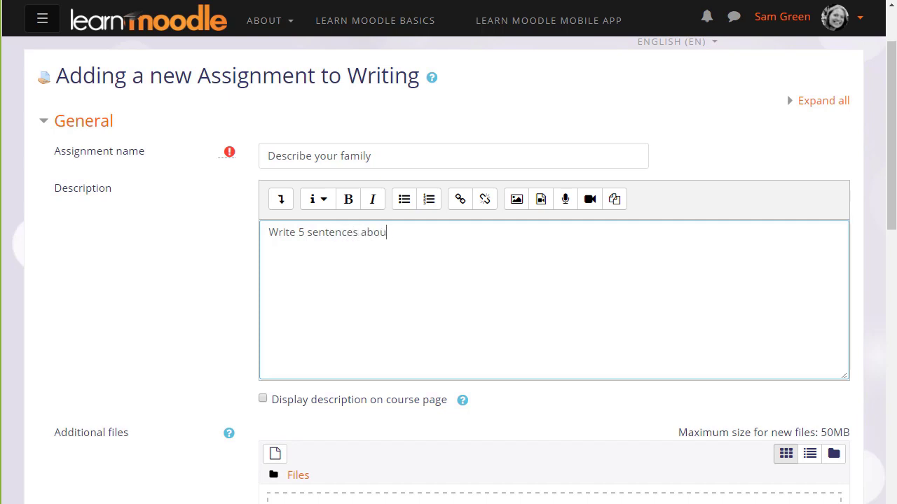
{"action": "type", "text": "t your family. Us"}
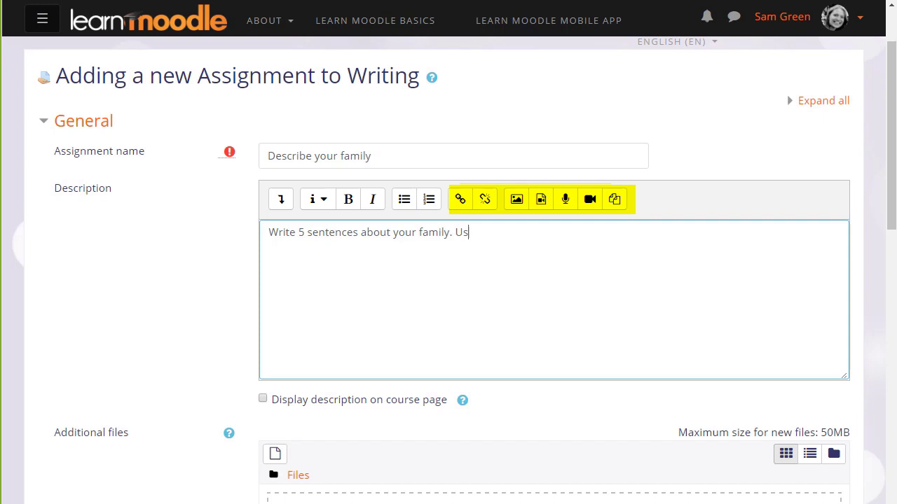
{"action": "type", "text": "e the words we have learned"}
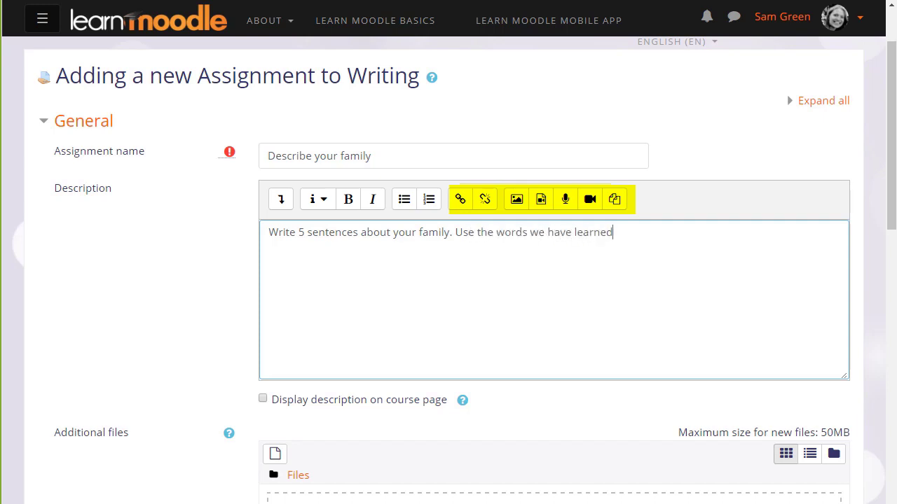
{"action": "type", "text": "."}
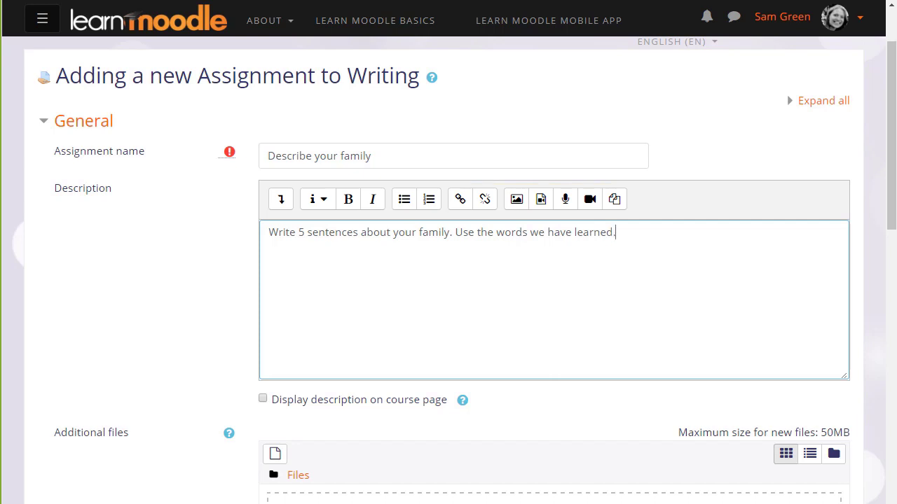
{"action": "scroll", "coordinate": [363, 393], "scroll_direction": "down", "scroll_amount": 2}
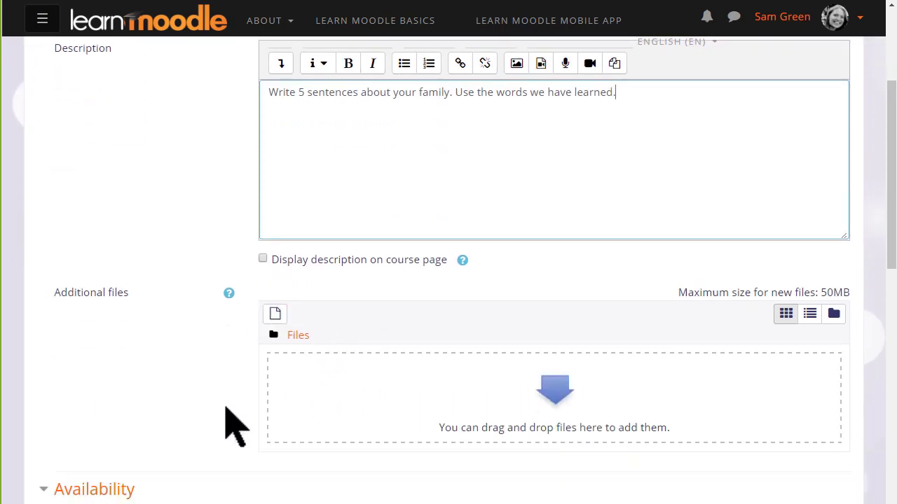
Step: Set submissions from 31 May 2017, due 7 June 2017, grading reminder 14 June 2017
{"action": "scroll", "coordinate": [268, 459], "scroll_direction": "down", "scroll_amount": 2}
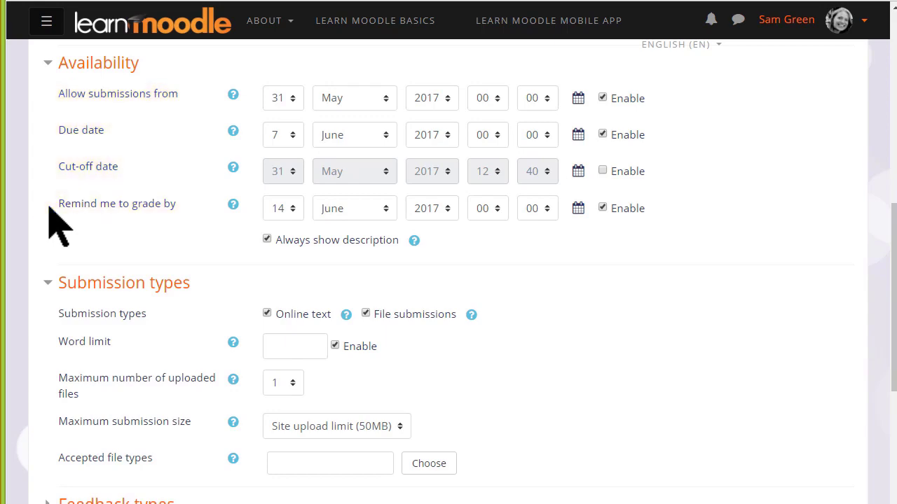
Step: Turn off file submissions and set a 200-word limit on online text
{"action": "scroll", "coordinate": [46, 225], "scroll_direction": "down", "scroll_amount": 3}
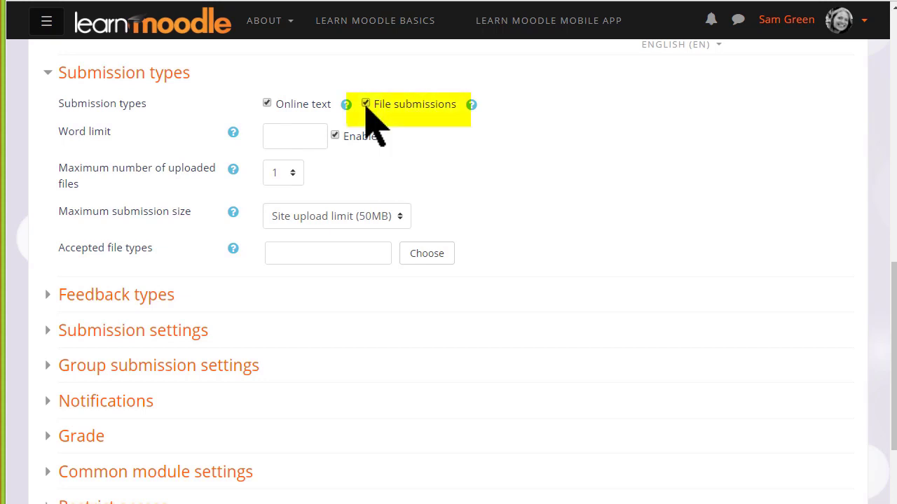
{"action": "left_click", "coordinate": [292, 175]}
{"action": "left_click", "coordinate": [291, 177]}
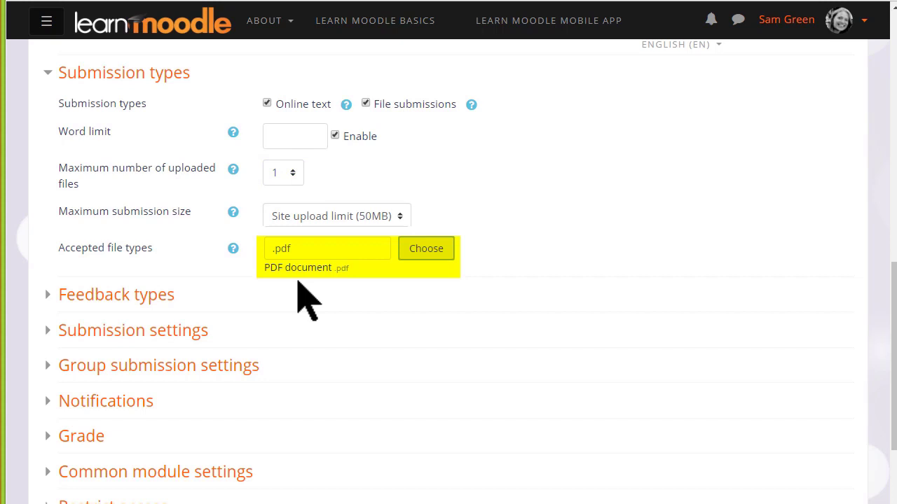
{"action": "left_click", "coordinate": [366, 103]}
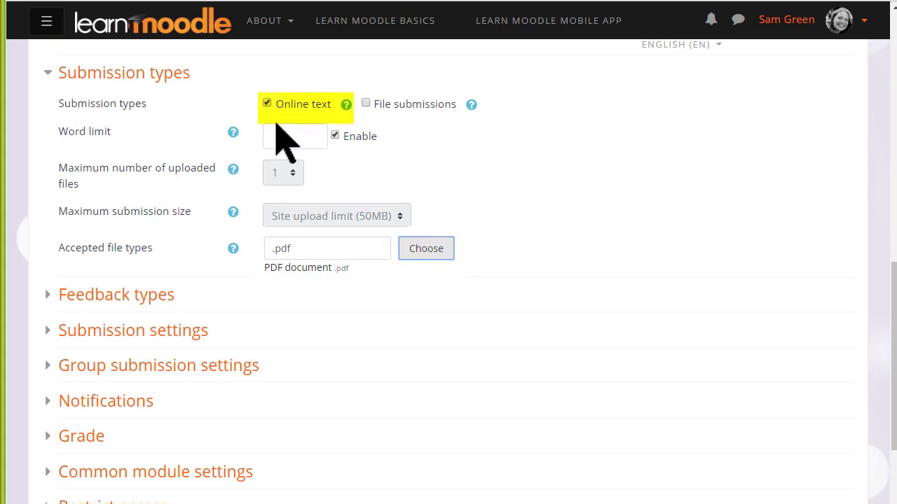
{"action": "left_click", "coordinate": [278, 133]}
{"action": "type", "text": "200"}
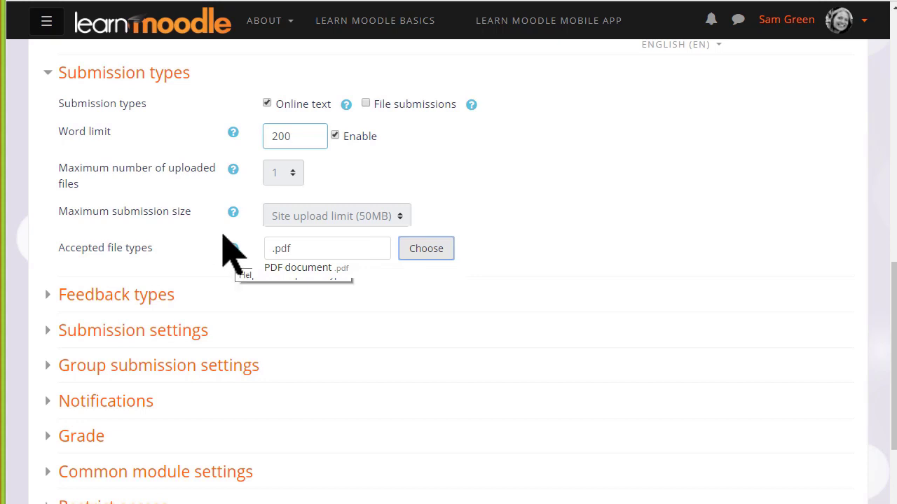
Step: Set Comment inline to Yes in the Feedback types settings
{"action": "left_click", "coordinate": [46, 74]}
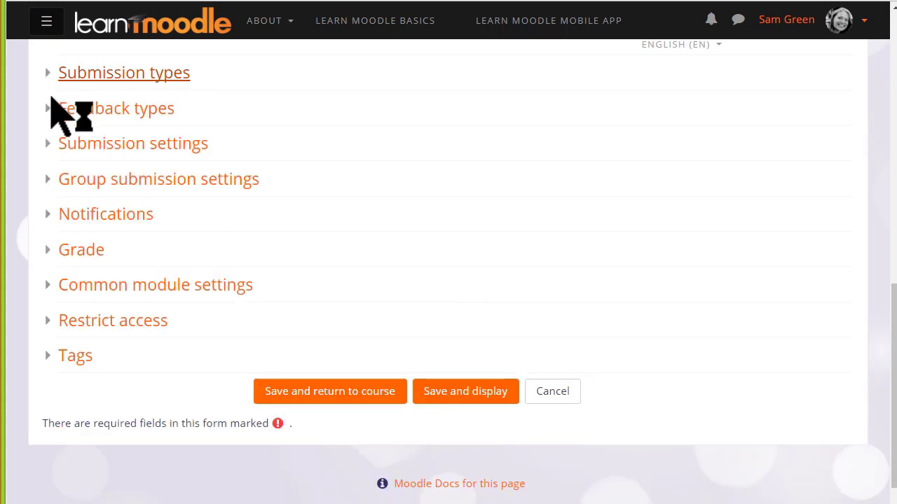
{"action": "left_click", "coordinate": [50, 110]}
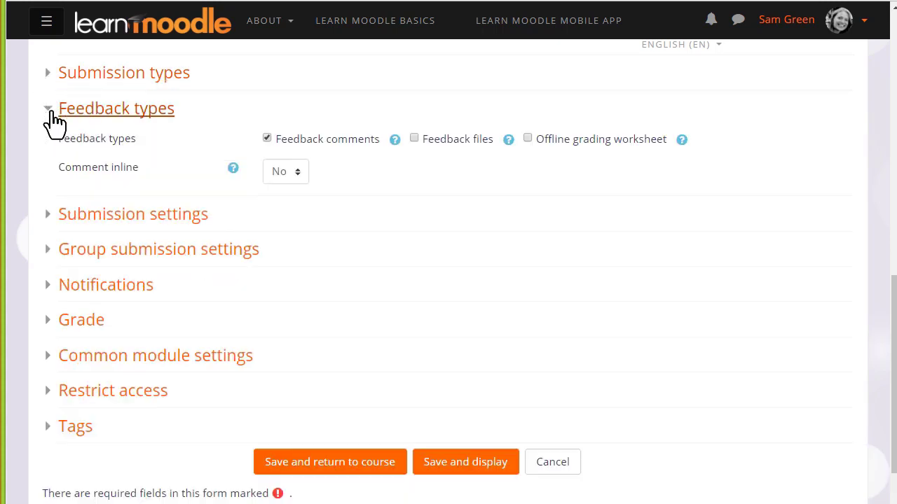
{"action": "left_click", "coordinate": [302, 171]}
{"action": "left_click", "coordinate": [294, 211]}
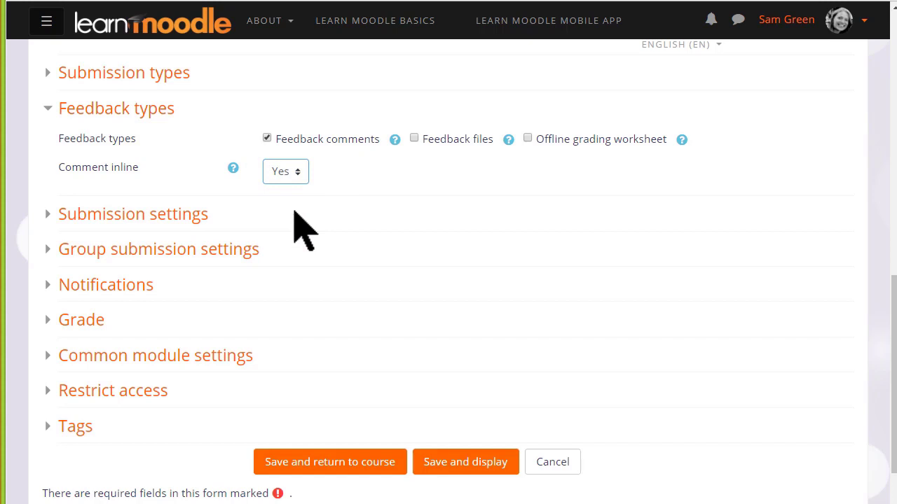
Step: Review the Submission, Group submission and Notification settings, leaving their defaults unchanged
{"action": "left_click", "coordinate": [62, 115]}
{"action": "left_click", "coordinate": [71, 144]}
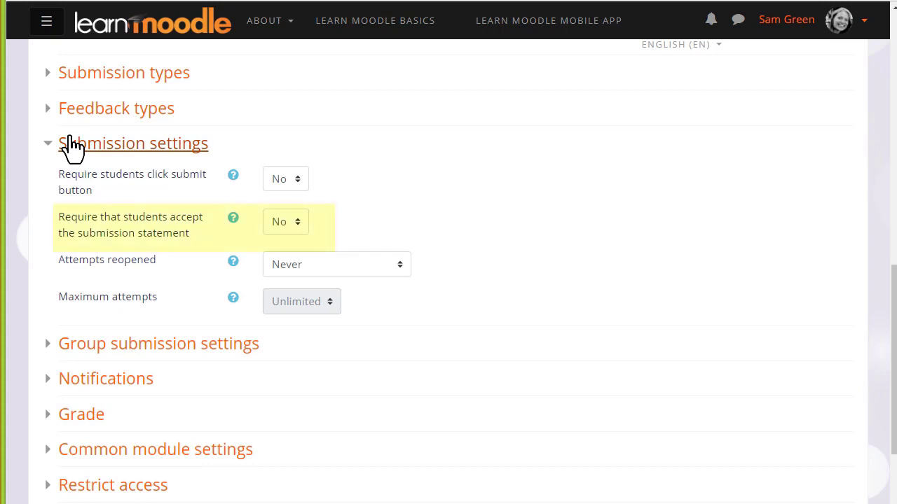
{"action": "left_click", "coordinate": [71, 143]}
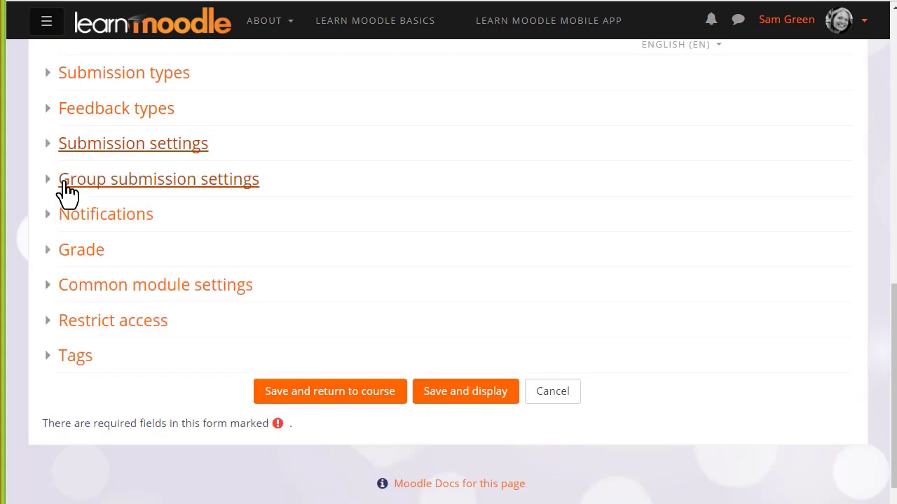
{"action": "left_click", "coordinate": [65, 183]}
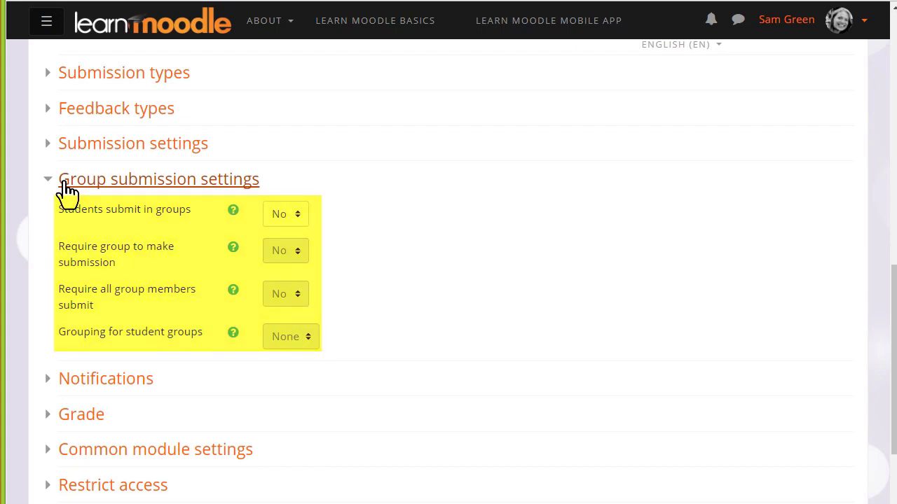
{"action": "left_click", "coordinate": [65, 184]}
{"action": "left_click", "coordinate": [65, 223]}
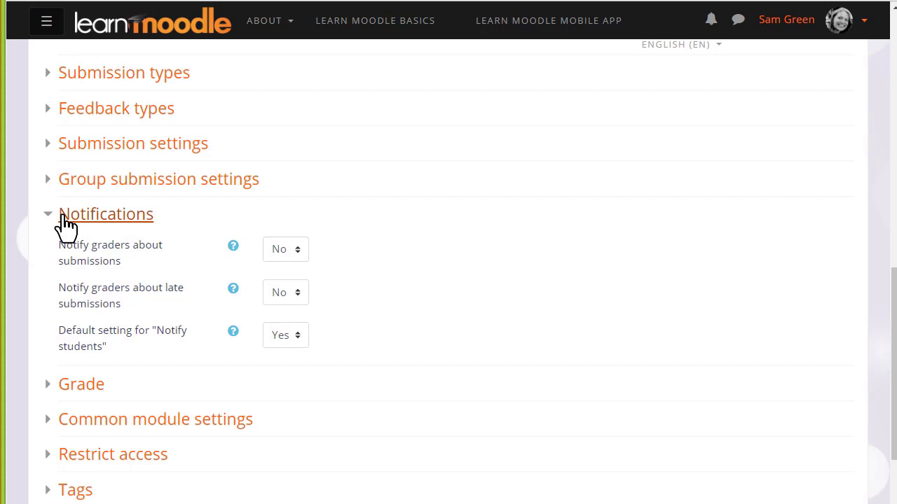
{"action": "left_click", "coordinate": [64, 223]}
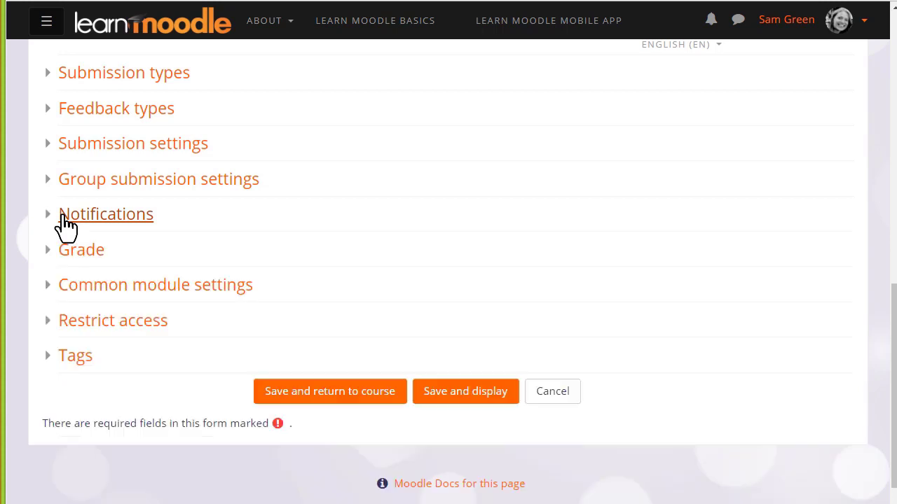
{"action": "left_click", "coordinate": [60, 253]}
{"action": "scroll", "coordinate": [24, 249], "scroll_direction": "down", "scroll_amount": 3}
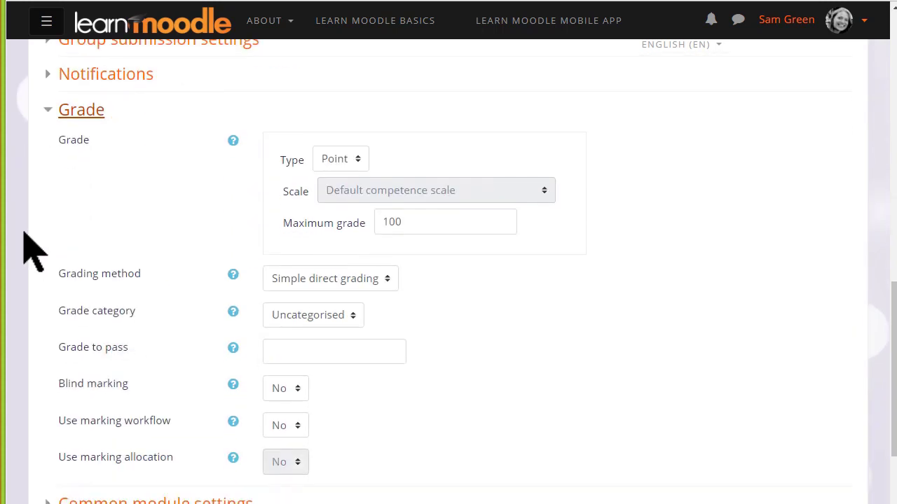
{"action": "scroll", "coordinate": [24, 245], "scroll_direction": "up", "scroll_amount": 1}
{"action": "left_click", "coordinate": [357, 160]}
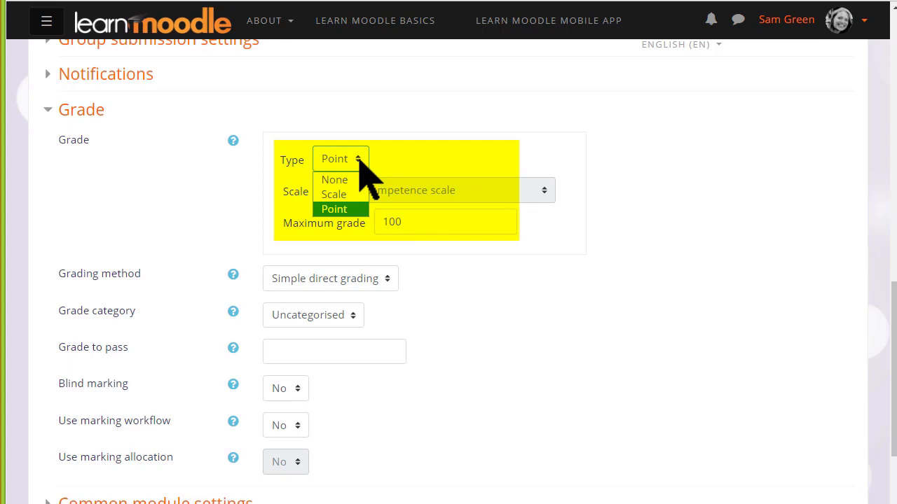
{"action": "left_click", "coordinate": [359, 160]}
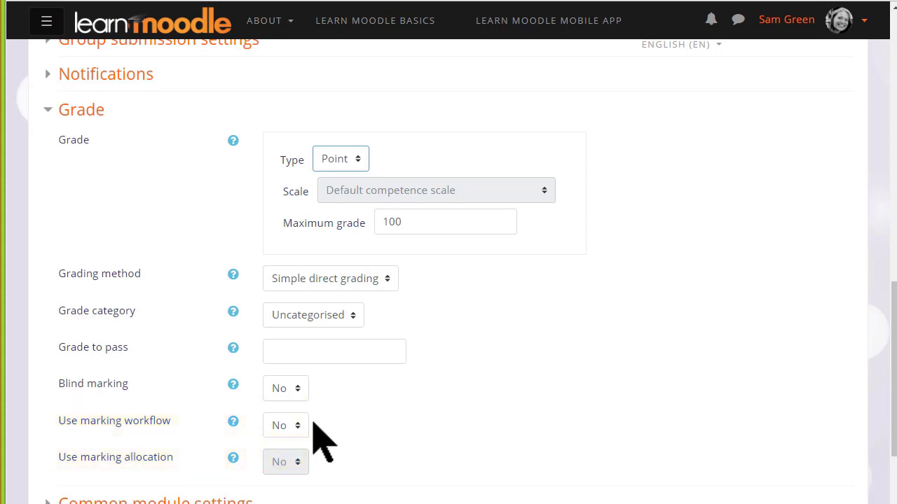
{"action": "scroll", "coordinate": [313, 423], "scroll_direction": "down", "scroll_amount": 3}
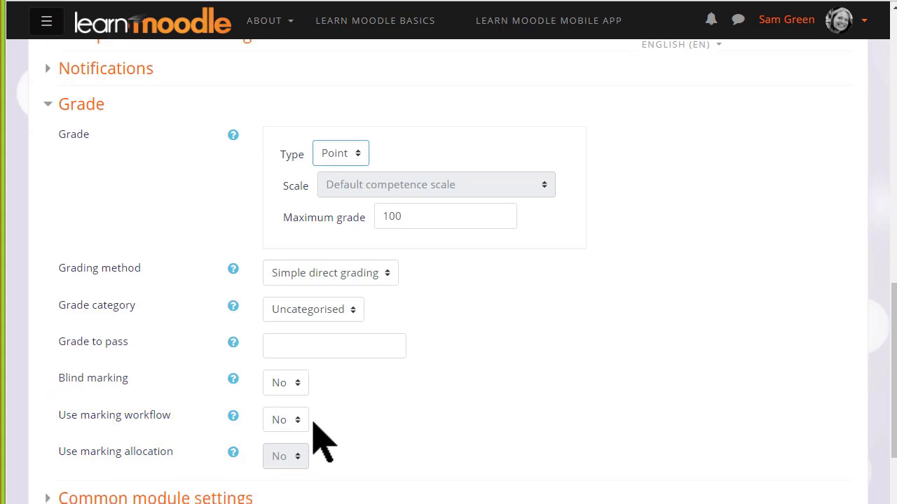